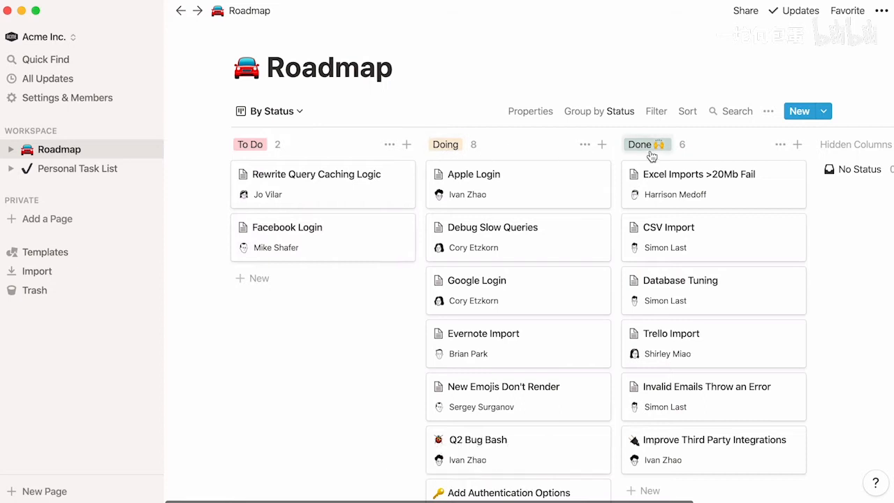
Move Apple Login to Done, regroup the Roadmap by Engineers, and open Personal Task List.
{"action": "left_click_drag", "start_coordinate": [564, 183], "coordinate": [644, 167]}
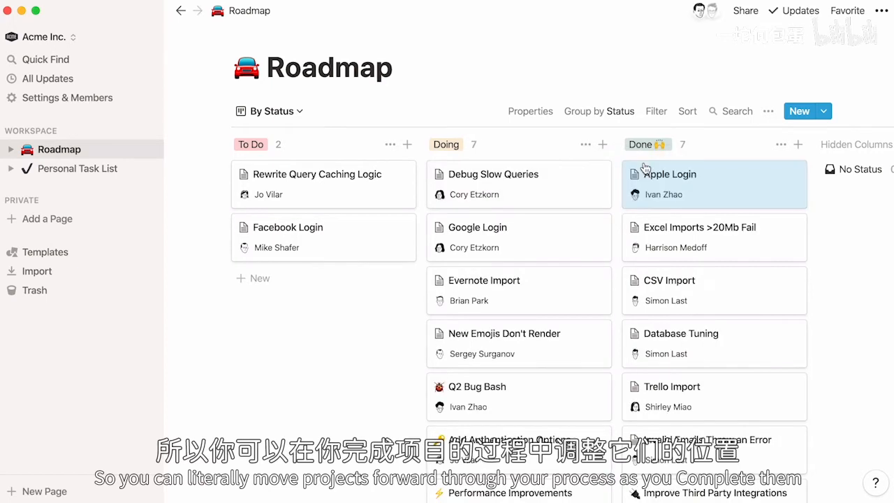
{"action": "left_click", "coordinate": [619, 120]}
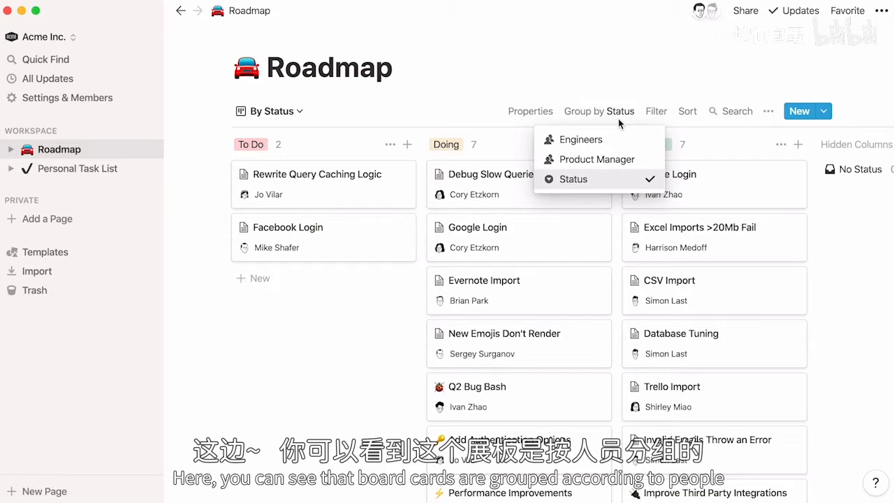
{"action": "left_click", "coordinate": [644, 162]}
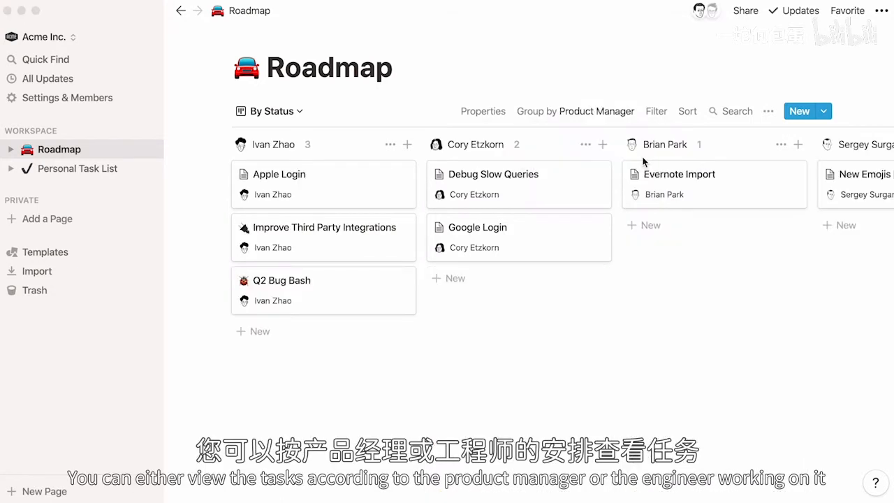
{"action": "left_click", "coordinate": [619, 117]}
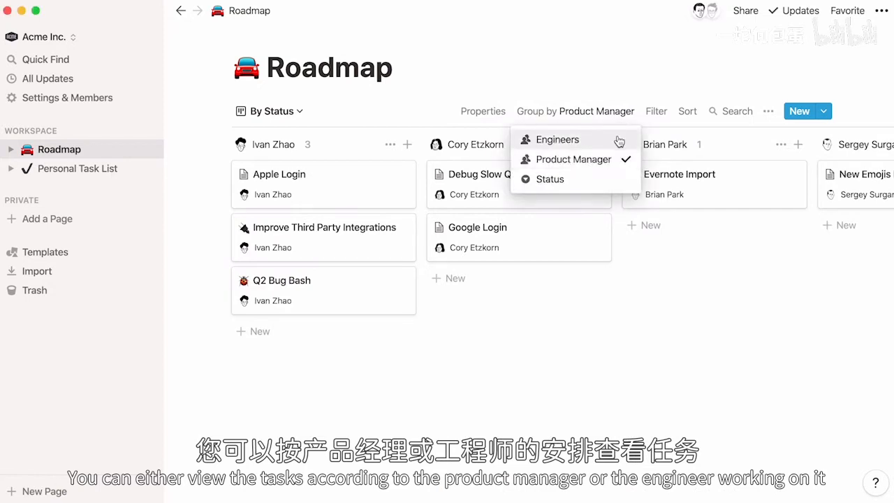
{"action": "left_click", "coordinate": [620, 139]}
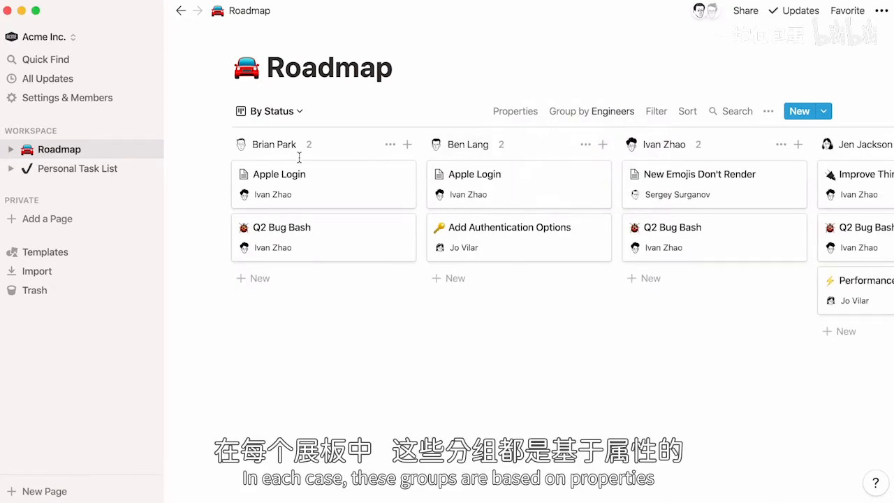
{"action": "left_click", "coordinate": [93, 179]}
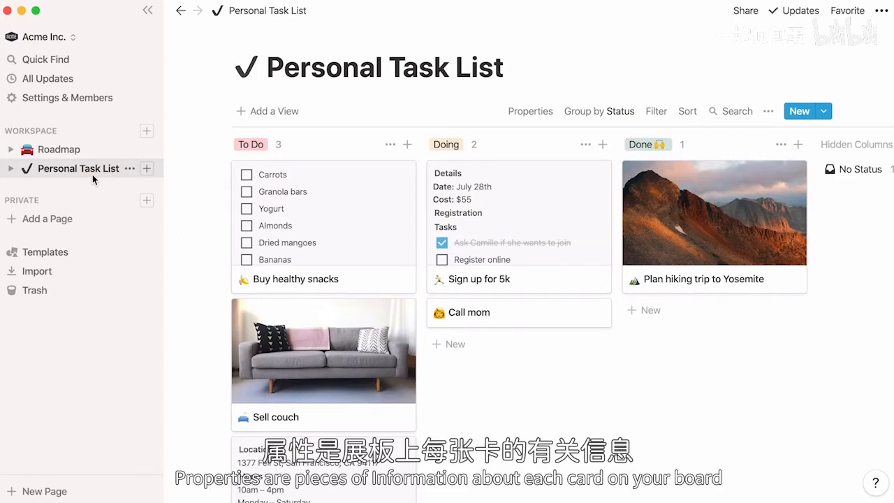
Add a Files & Media property named Attachments, leaving Date Created hidden on cards.
{"action": "left_click", "coordinate": [527, 121]}
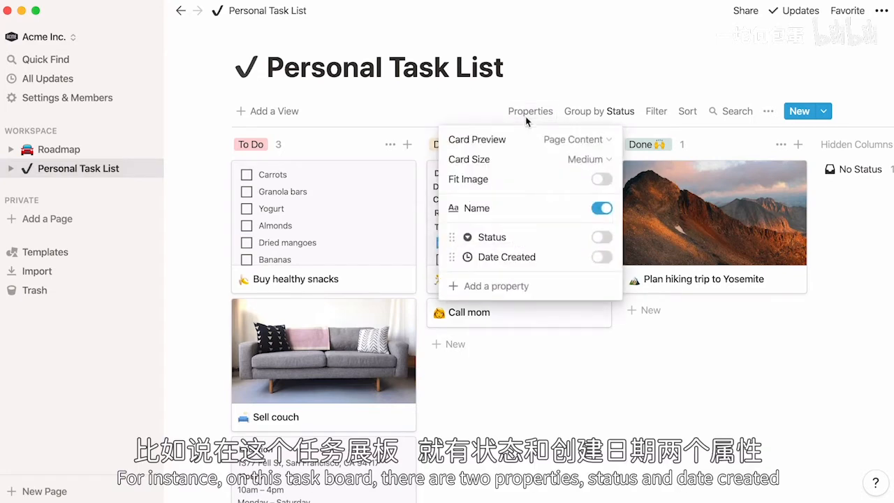
{"action": "left_click", "coordinate": [539, 285]}
{"action": "left_click", "coordinate": [550, 353]}
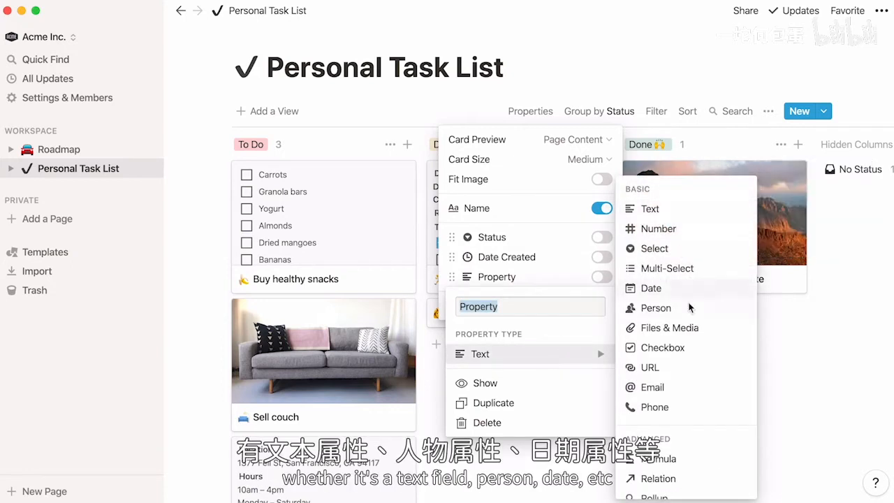
{"action": "type", "text": "Attachments"}
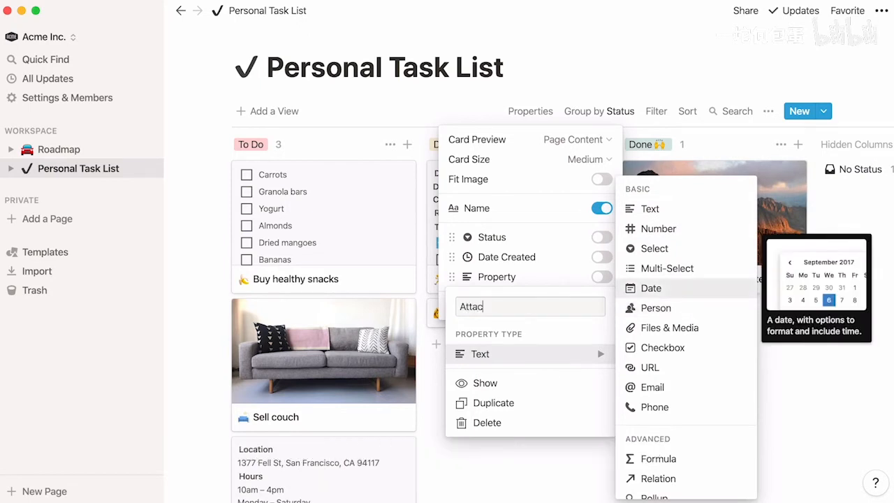
{"action": "left_click", "coordinate": [704, 328]}
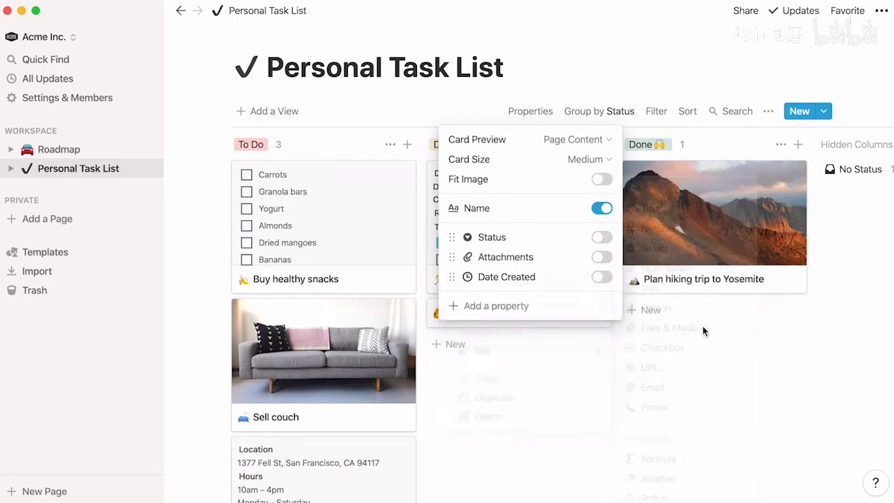
{"action": "left_click", "coordinate": [605, 277]}
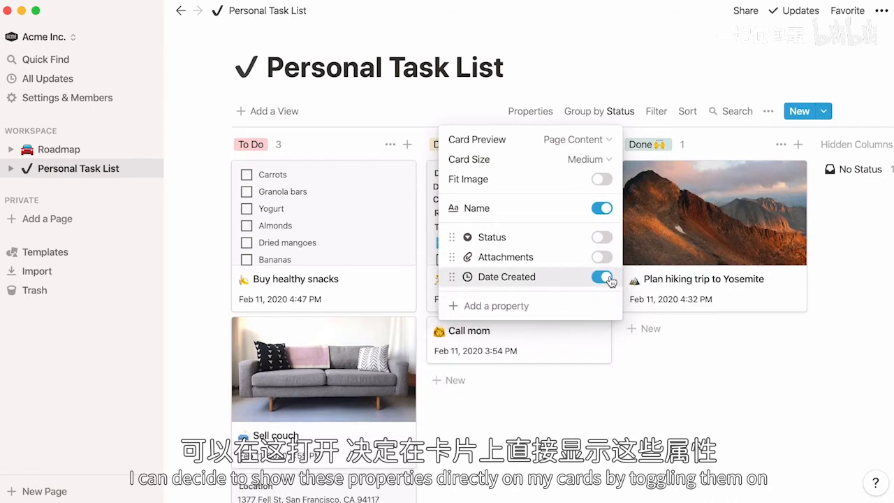
{"action": "left_click", "coordinate": [606, 278]}
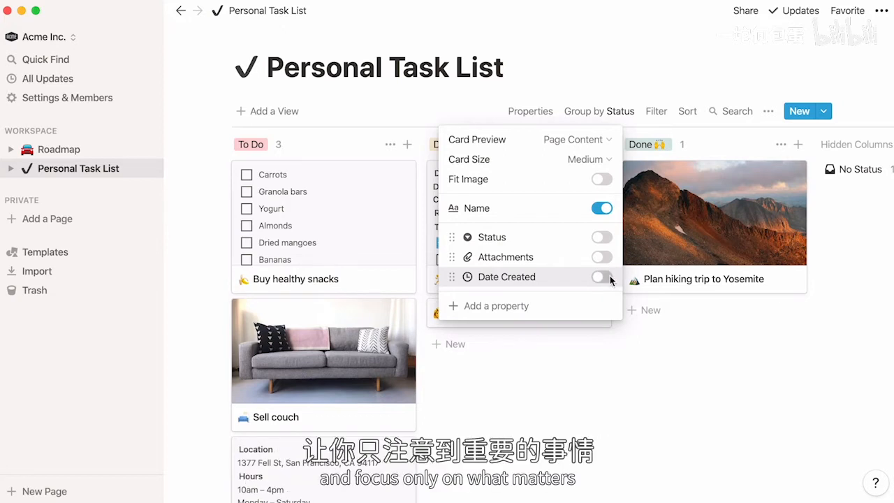
Change the Plan hiking trip to Yosemite task's Status from Done to Doing.
{"action": "left_click", "coordinate": [672, 234]}
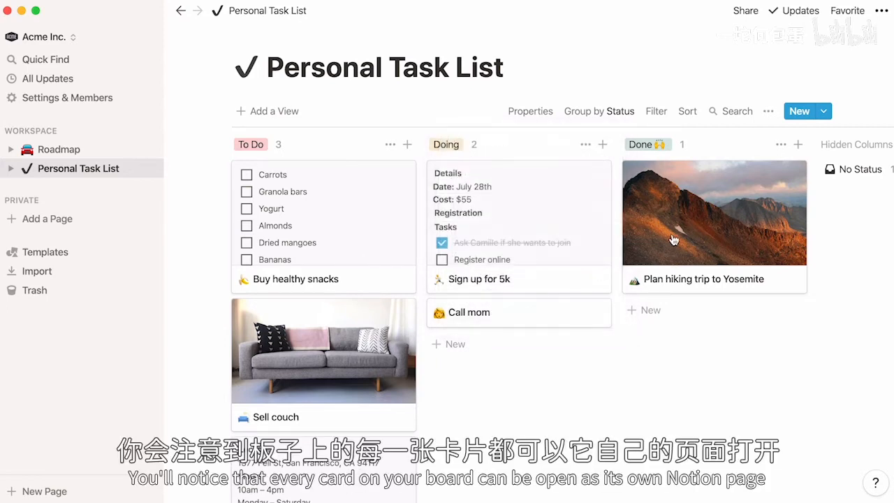
{"action": "left_click", "coordinate": [673, 239]}
{"action": "scroll", "coordinate": [673, 238], "scroll_direction": "down", "scroll_amount": 6}
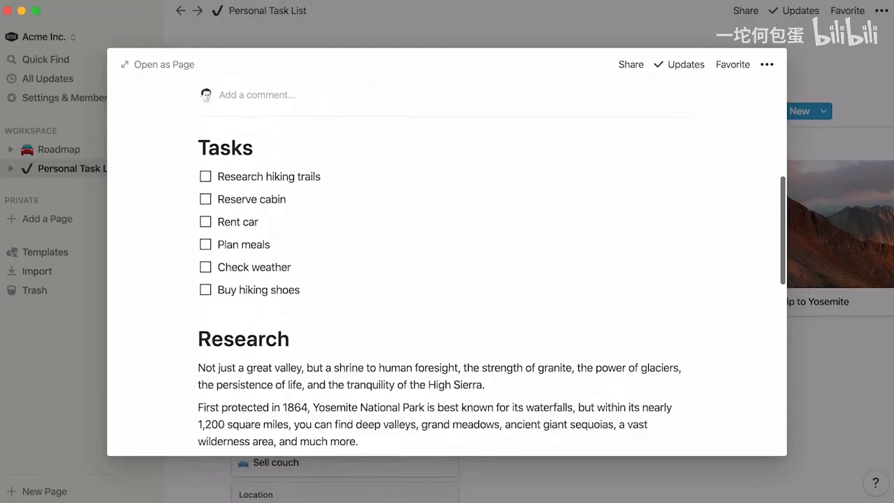
{"action": "scroll", "coordinate": [447, 265], "scroll_direction": "down", "scroll_amount": 10}
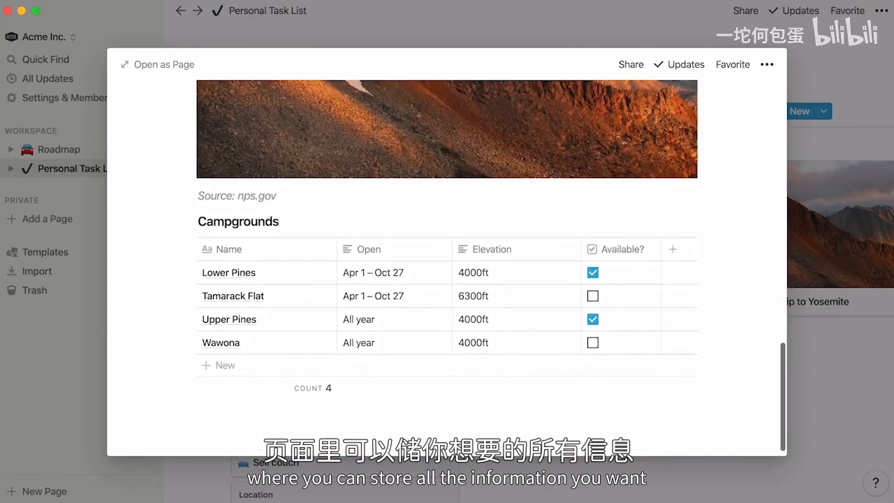
{"action": "scroll", "coordinate": [447, 265], "scroll_direction": "up", "scroll_amount": 12}
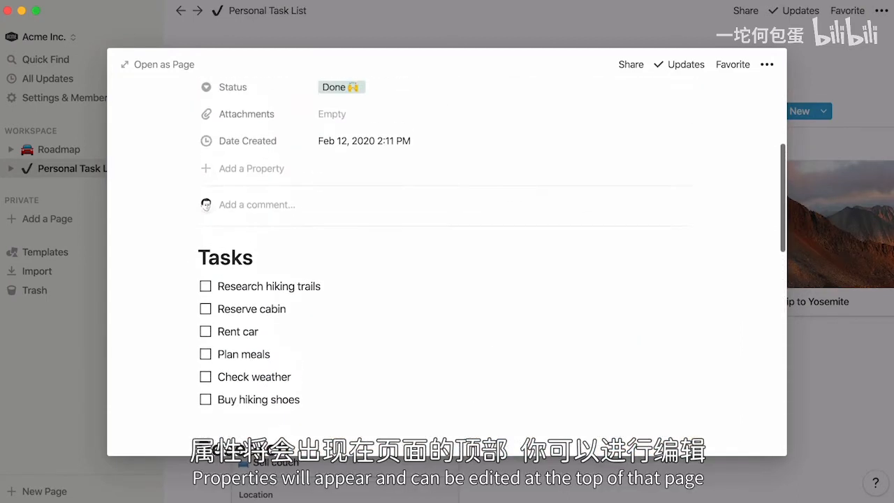
{"action": "scroll", "coordinate": [447, 266], "scroll_direction": "up", "scroll_amount": 3}
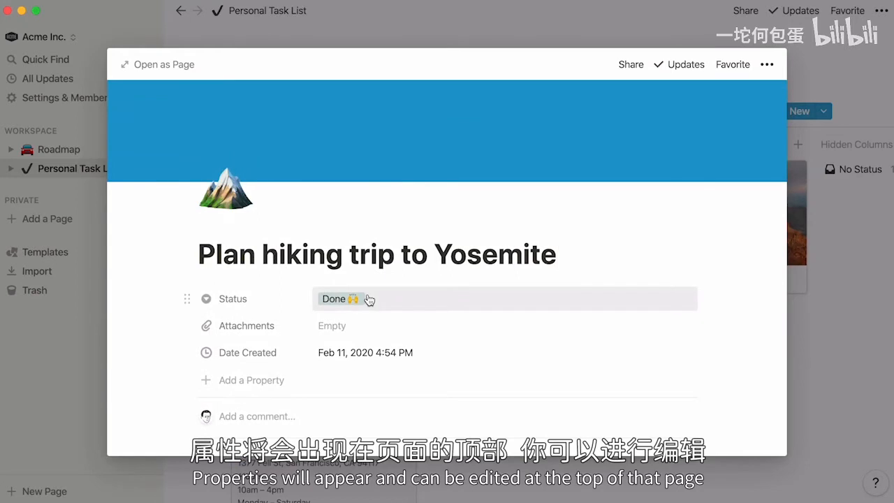
{"action": "left_click", "coordinate": [369, 299]}
{"action": "left_click", "coordinate": [393, 365]}
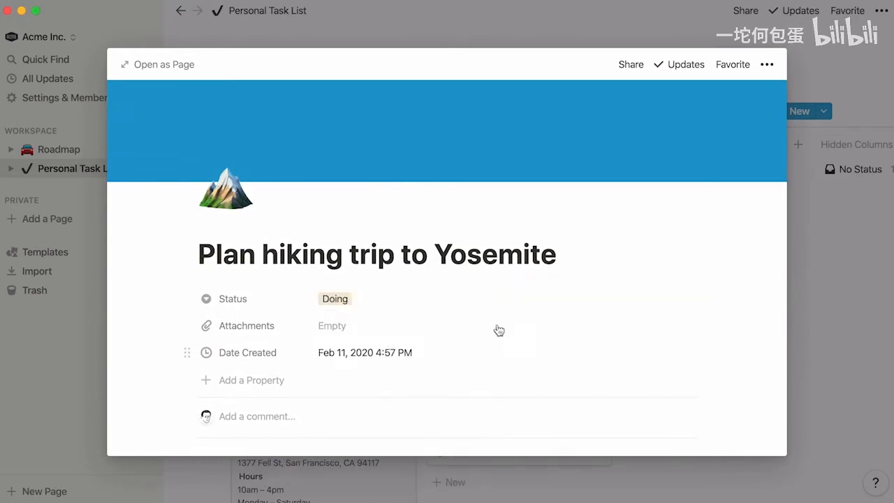
{"action": "left_click", "coordinate": [850, 230]}
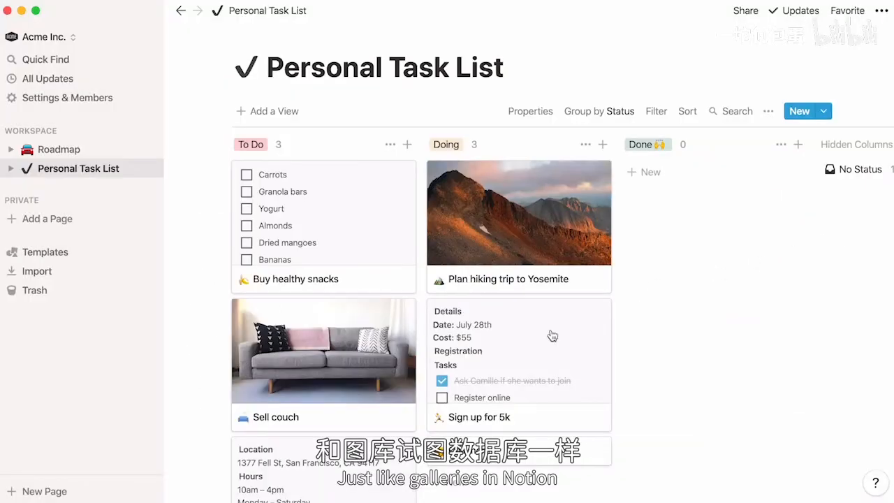
Add a cover image to the Sell couch page.
{"action": "left_click", "coordinate": [384, 371]}
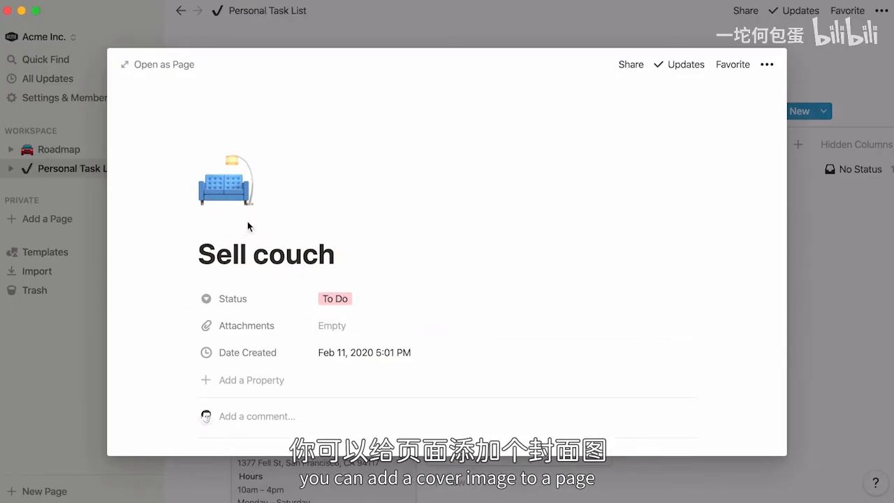
{"action": "left_click", "coordinate": [248, 226]}
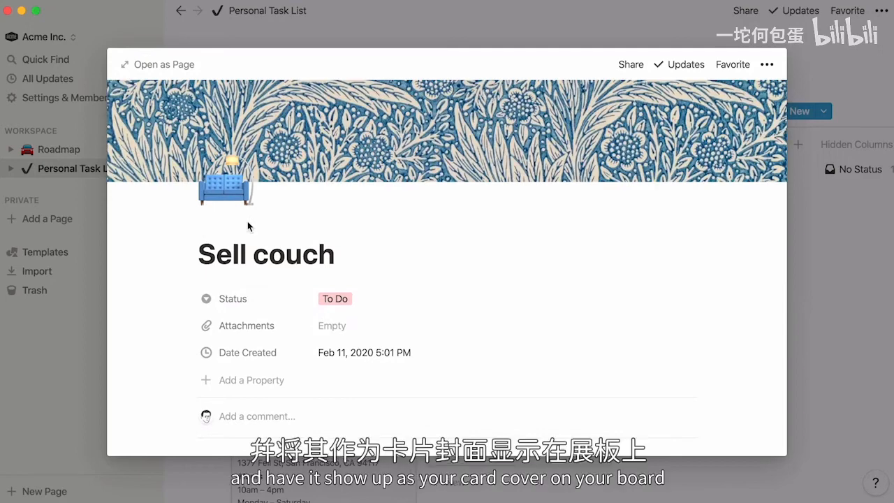
{"action": "left_click", "coordinate": [557, 28]}
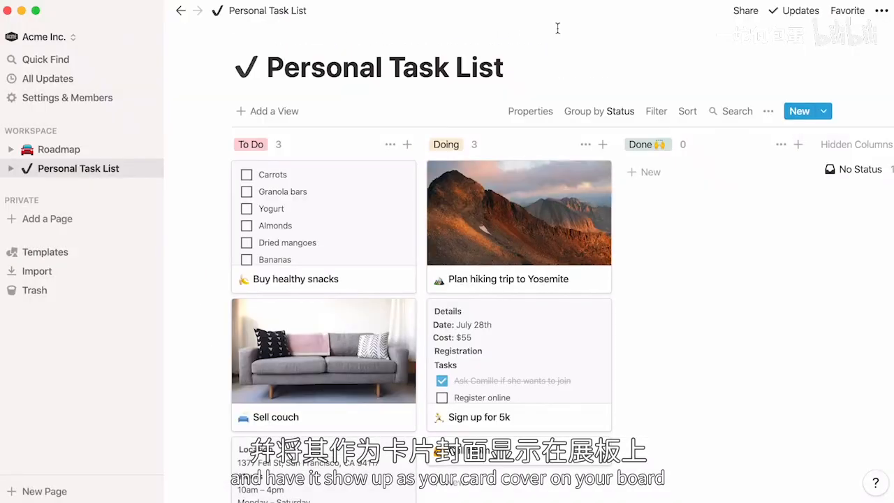
Try Page Cover and then Page Content as the card preview.
{"action": "left_click", "coordinate": [545, 111]}
{"action": "left_click", "coordinate": [612, 146]}
{"action": "left_click", "coordinate": [595, 183]}
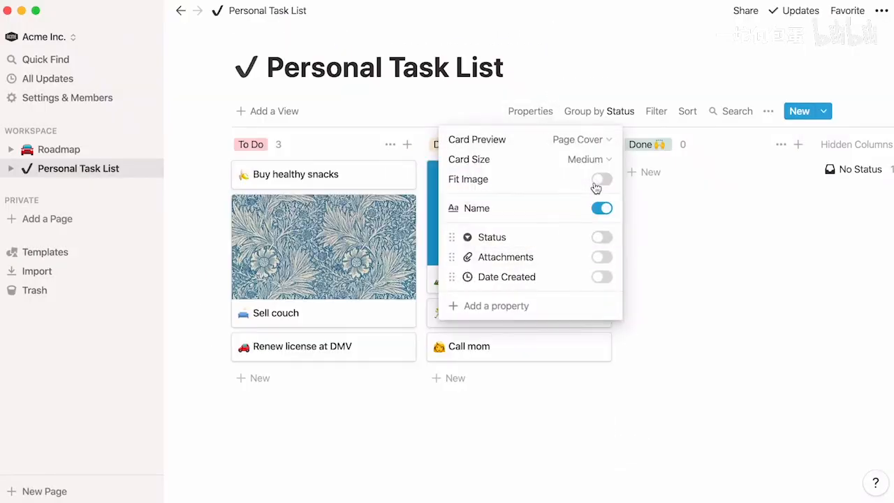
{"action": "left_click", "coordinate": [607, 139]}
{"action": "left_click", "coordinate": [586, 202]}
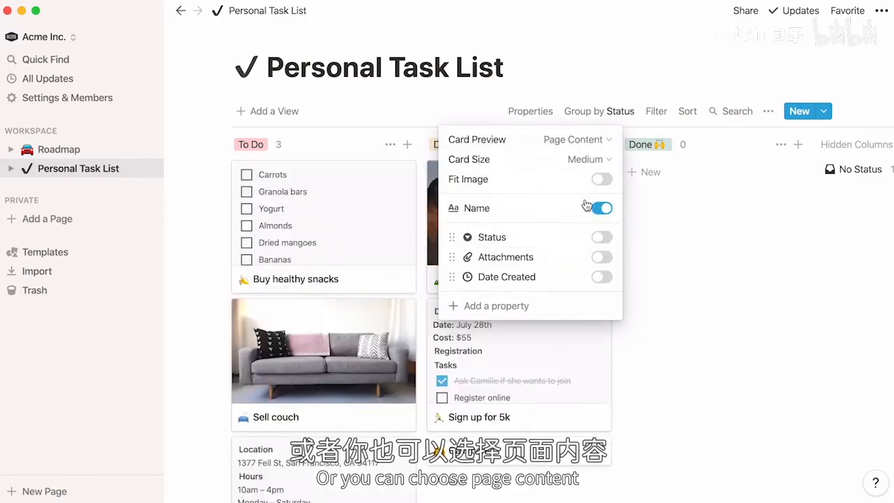
Review the Yosemite page, then set card previews to Attachments.
{"action": "left_click", "coordinate": [431, 219]}
{"action": "scroll", "coordinate": [431, 217], "scroll_direction": "down", "scroll_amount": 5}
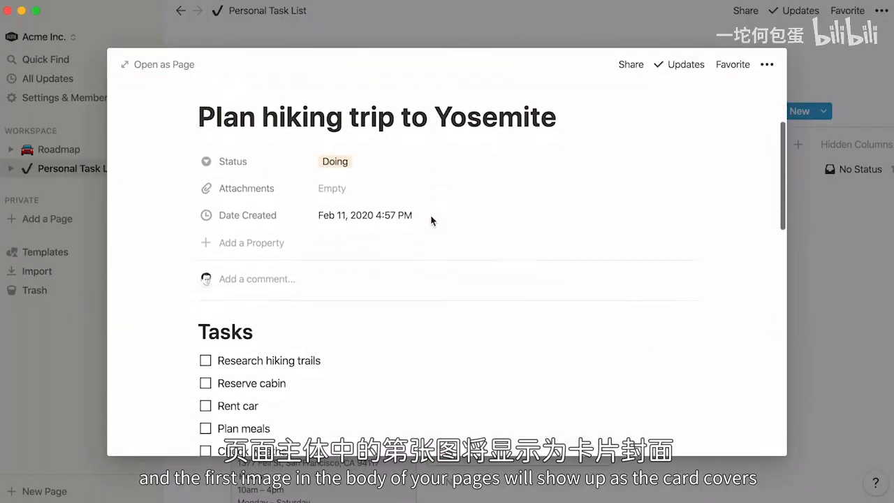
{"action": "scroll", "coordinate": [431, 216], "scroll_direction": "down", "scroll_amount": 3}
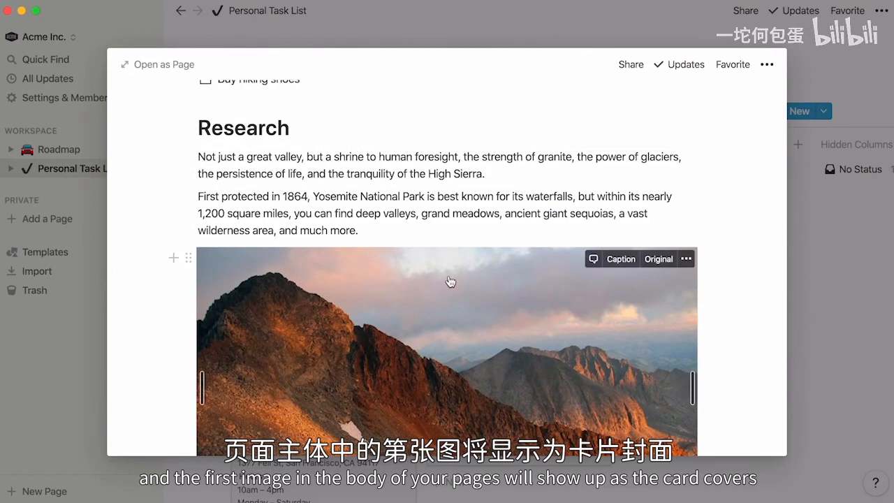
{"action": "left_click", "coordinate": [825, 221]}
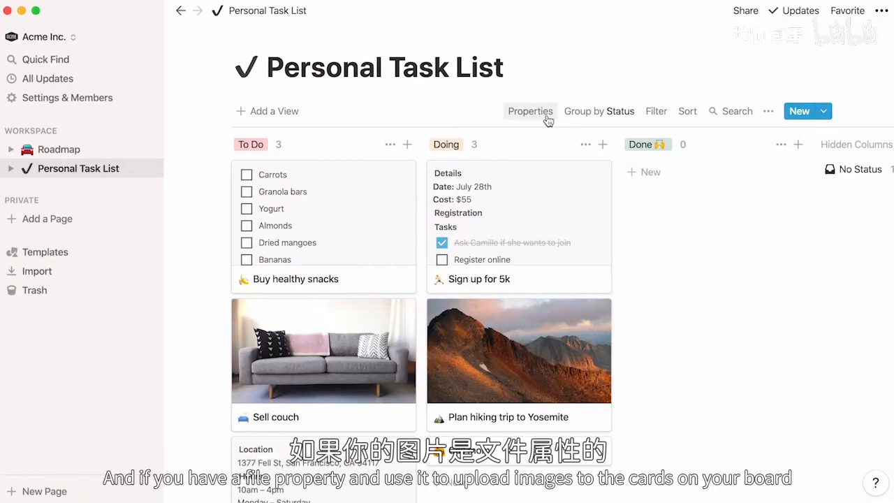
{"action": "left_click", "coordinate": [547, 119]}
{"action": "left_click", "coordinate": [590, 142]}
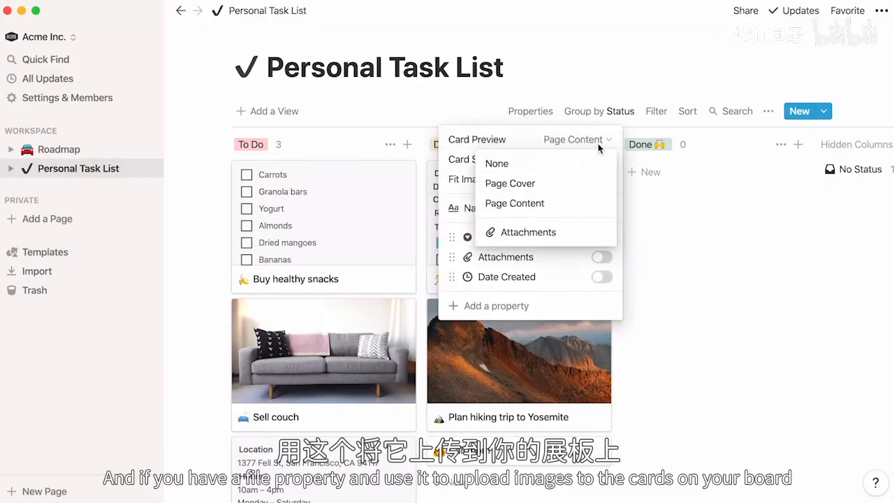
{"action": "left_click", "coordinate": [582, 232]}
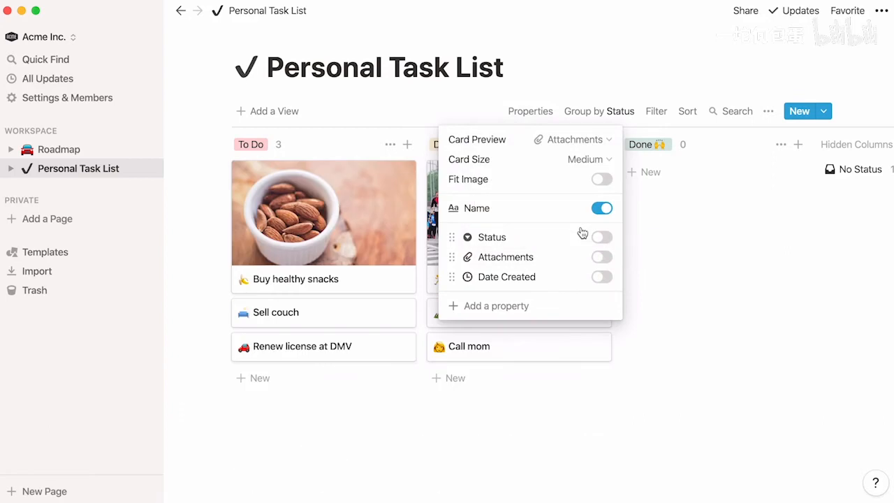
{"action": "left_click", "coordinate": [683, 201]}
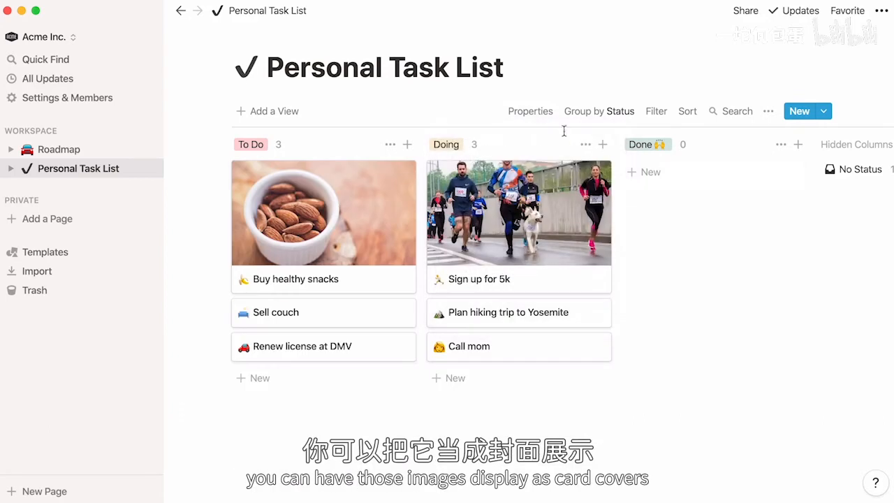
Set the card size to Large and switch to the Roadmap board.
{"action": "left_click", "coordinate": [530, 112]}
{"action": "left_click", "coordinate": [594, 160]}
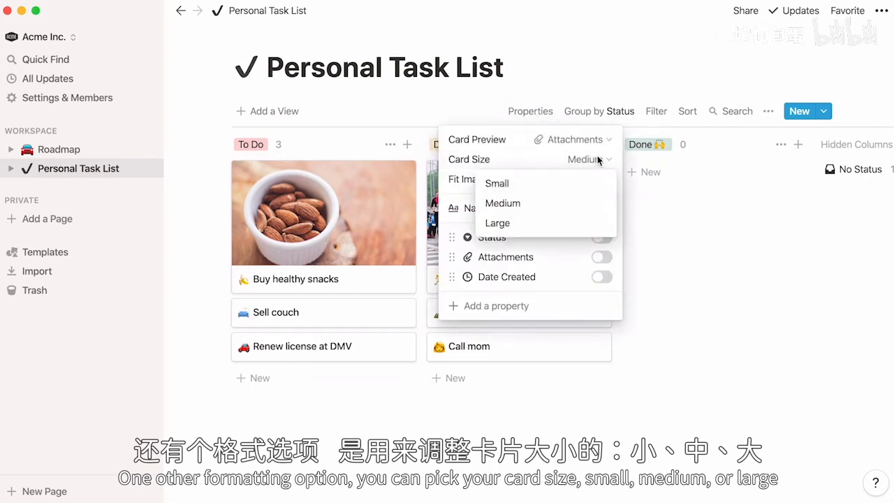
{"action": "left_click", "coordinate": [590, 189]}
{"action": "left_click", "coordinate": [591, 203]}
{"action": "left_click", "coordinate": [591, 224]}
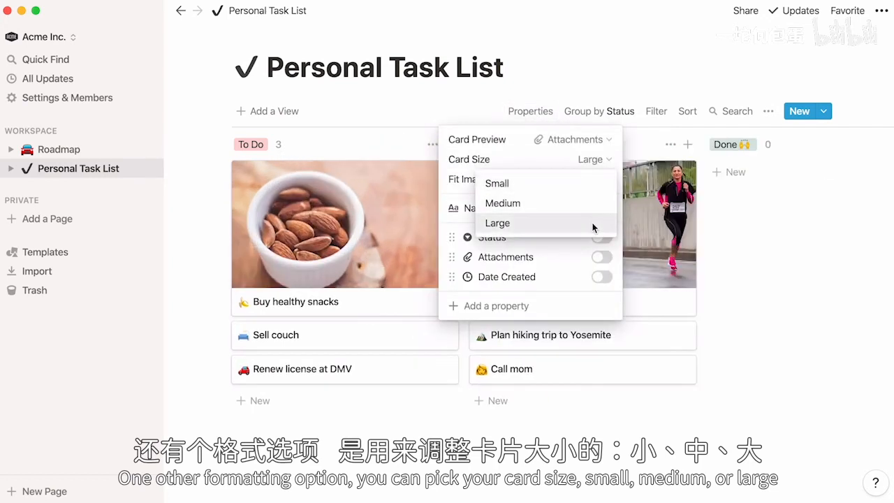
{"action": "left_click", "coordinate": [91, 149]}
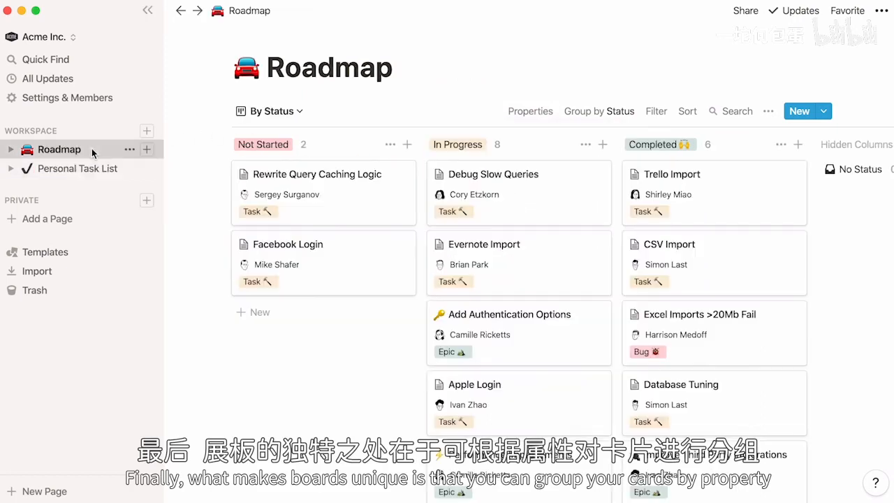
{"action": "left_click", "coordinate": [584, 115]}
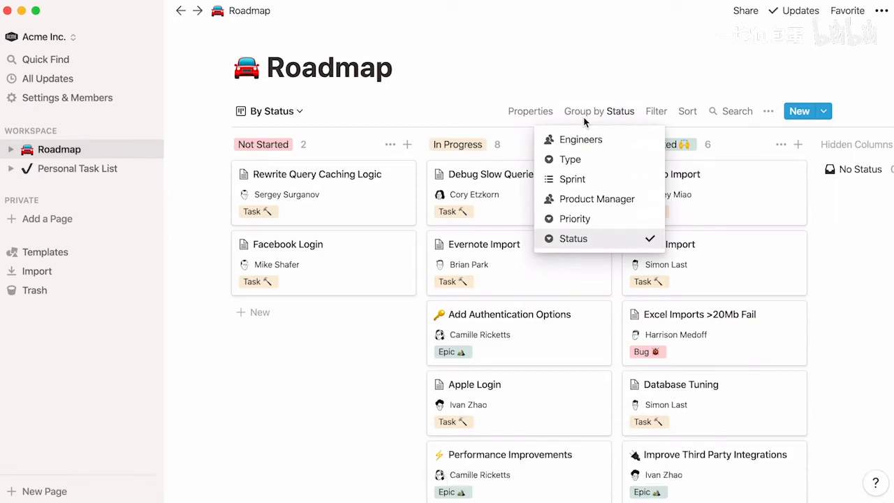
{"action": "left_click", "coordinate": [620, 141]}
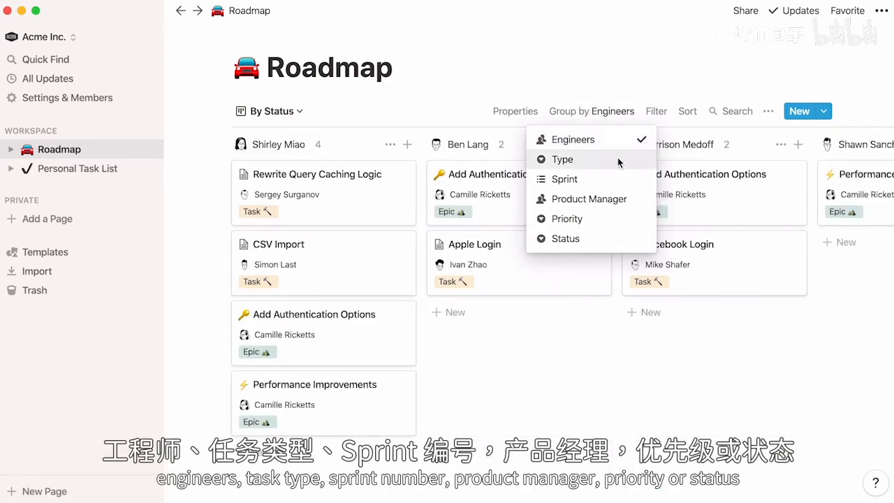
{"action": "left_click", "coordinate": [618, 159]}
{"action": "left_click", "coordinate": [615, 176]}
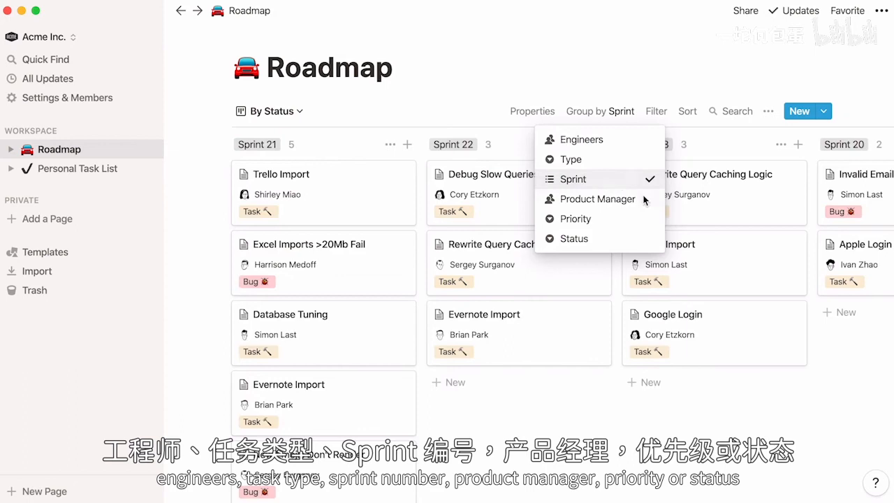
{"action": "left_click", "coordinate": [618, 199]}
{"action": "left_click", "coordinate": [619, 219]}
{"action": "left_click", "coordinate": [609, 239]}
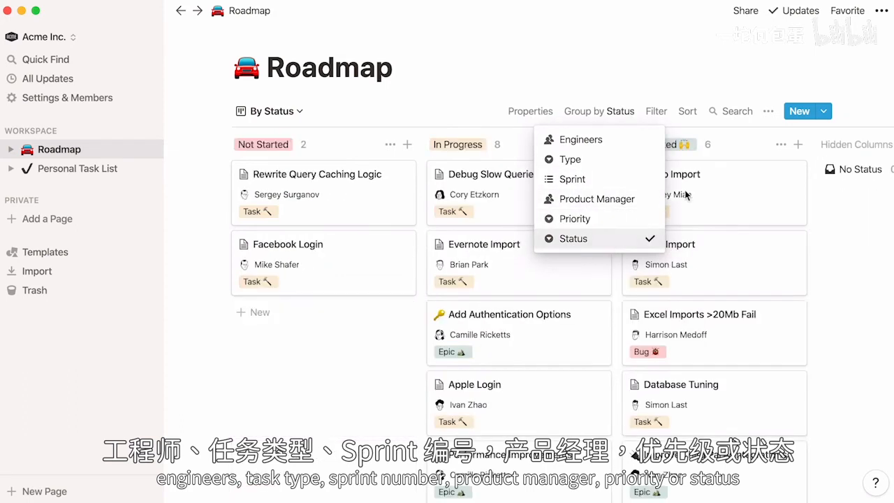
{"action": "left_click", "coordinate": [734, 149]}
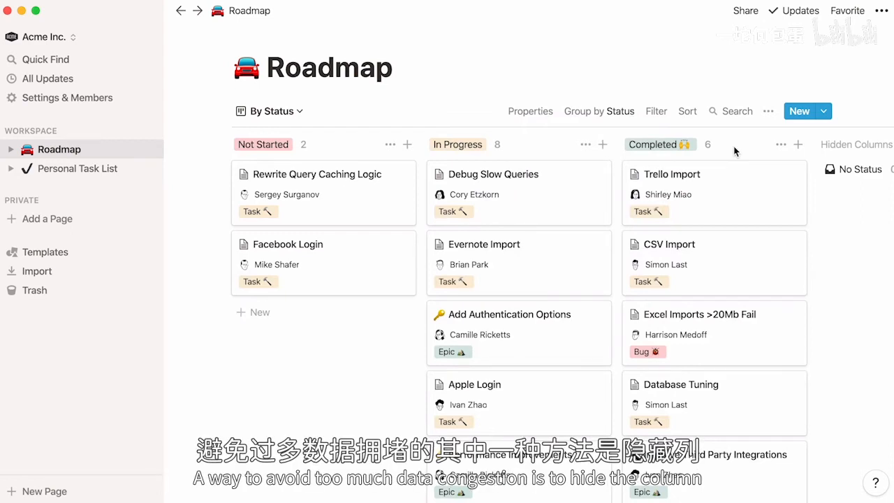
Hide the Completed column and move Debug Slow Queries into it.
{"action": "left_click", "coordinate": [780, 145]}
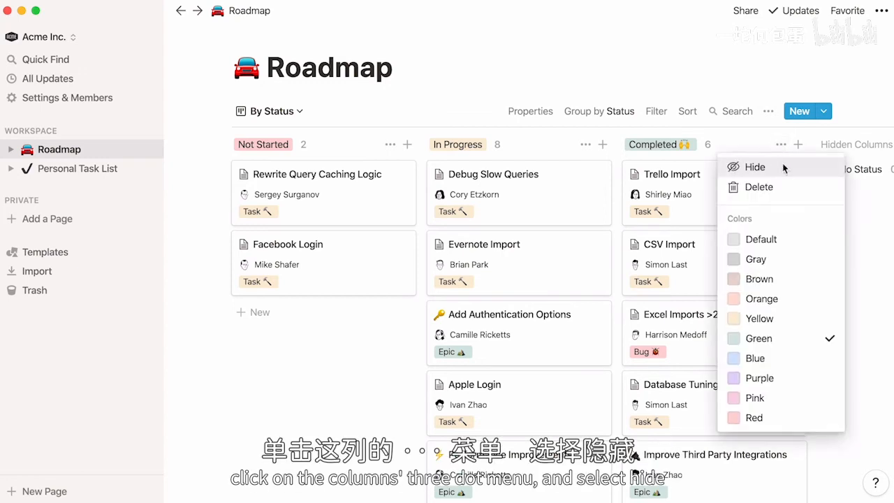
{"action": "left_click", "coordinate": [783, 165]}
{"action": "left_click_drag", "start_coordinate": [565, 193], "coordinate": [638, 196]}
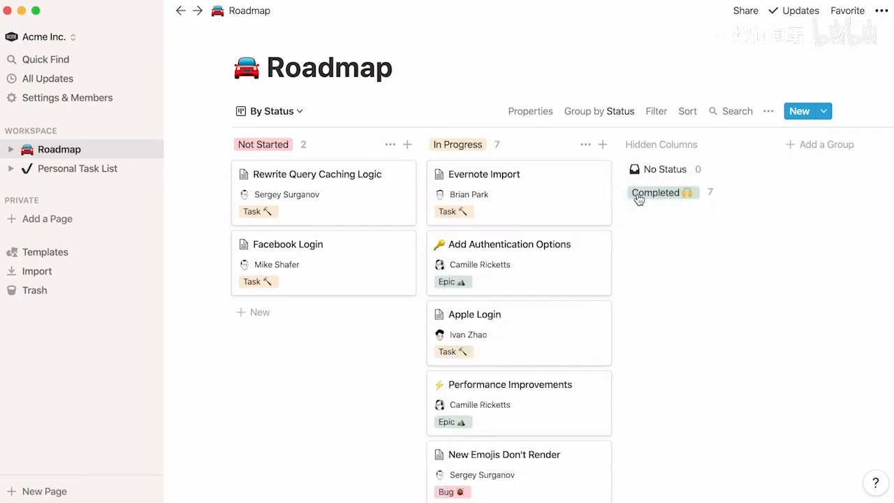
Rename the Not Started column to Backlog.
{"action": "left_click", "coordinate": [275, 145]}
{"action": "type", "text": "Backlog"}
{"action": "key", "text": "Return"}
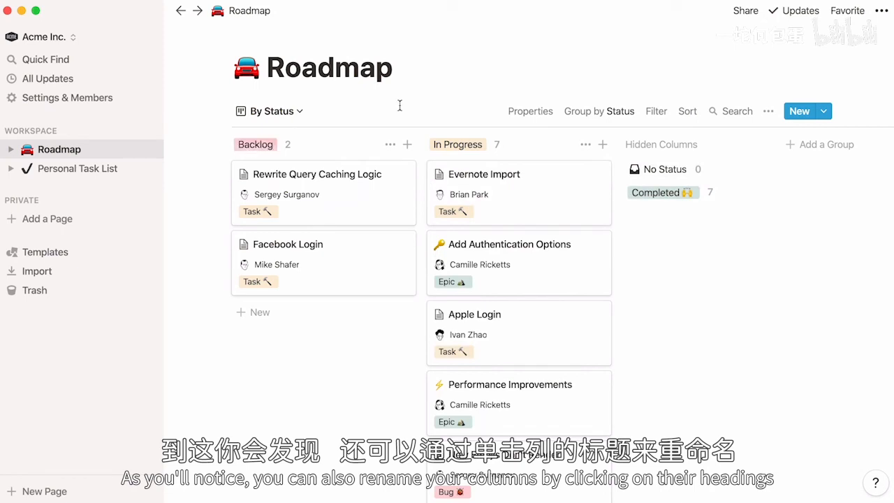
{"action": "left_click", "coordinate": [657, 113]}
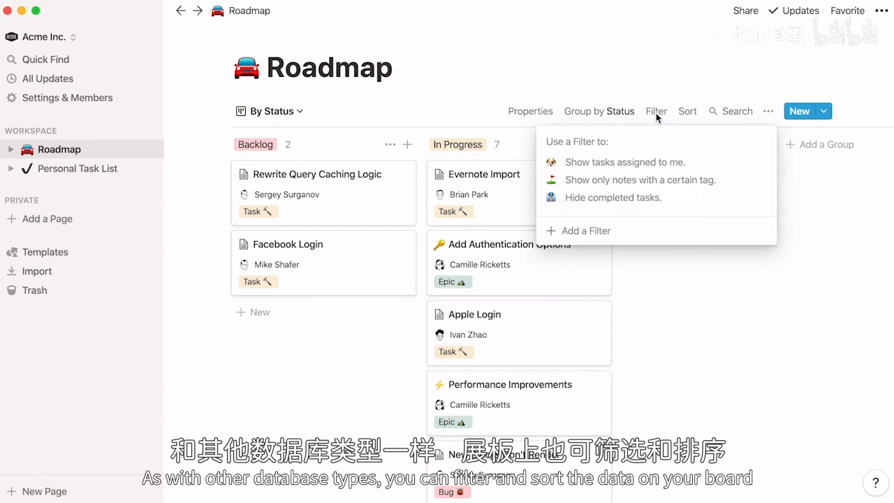
{"action": "left_click", "coordinate": [622, 232]}
{"action": "left_click", "coordinate": [571, 142]}
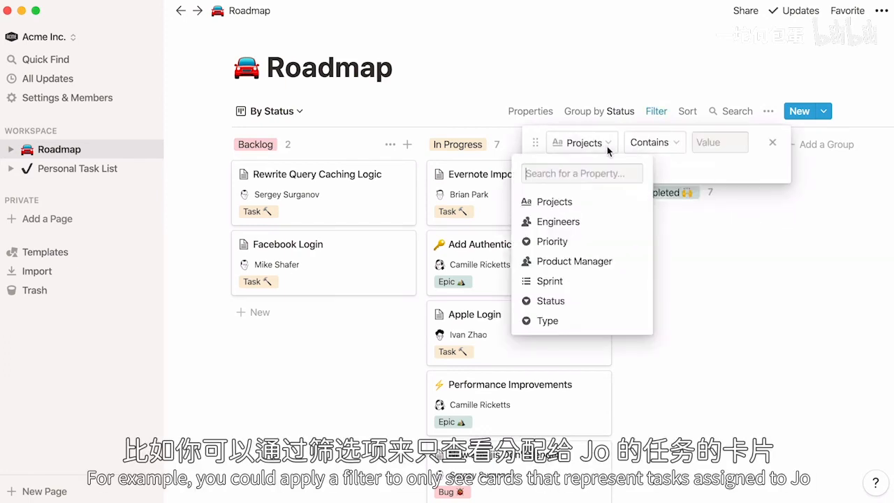
{"action": "left_click", "coordinate": [621, 264]}
{"action": "left_click", "coordinate": [730, 142]}
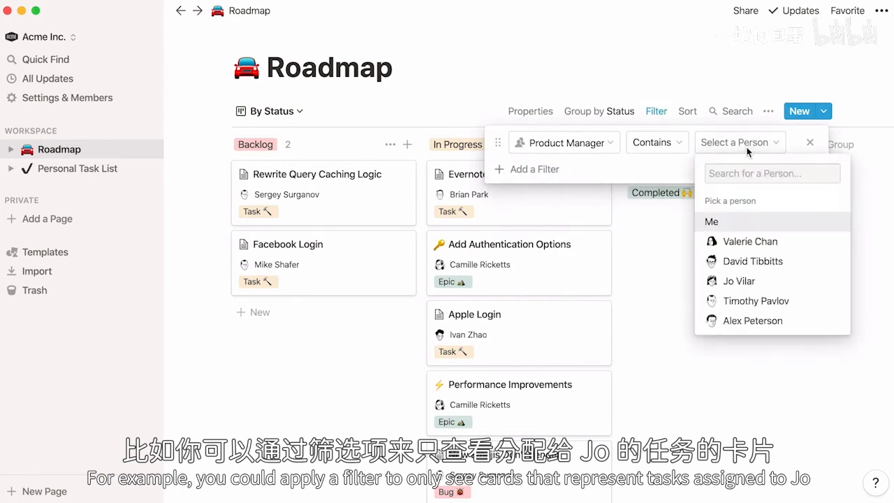
{"action": "left_click", "coordinate": [781, 281]}
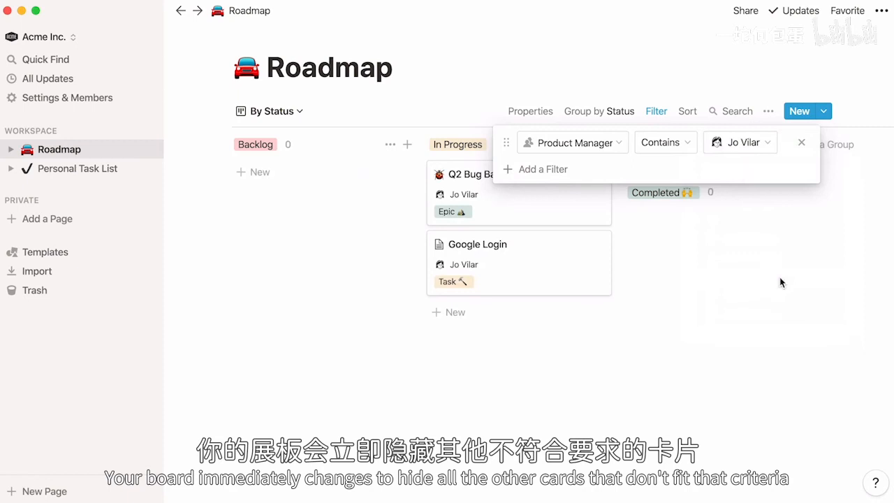
{"action": "left_click", "coordinate": [801, 142]}
{"action": "left_click", "coordinate": [796, 145]}
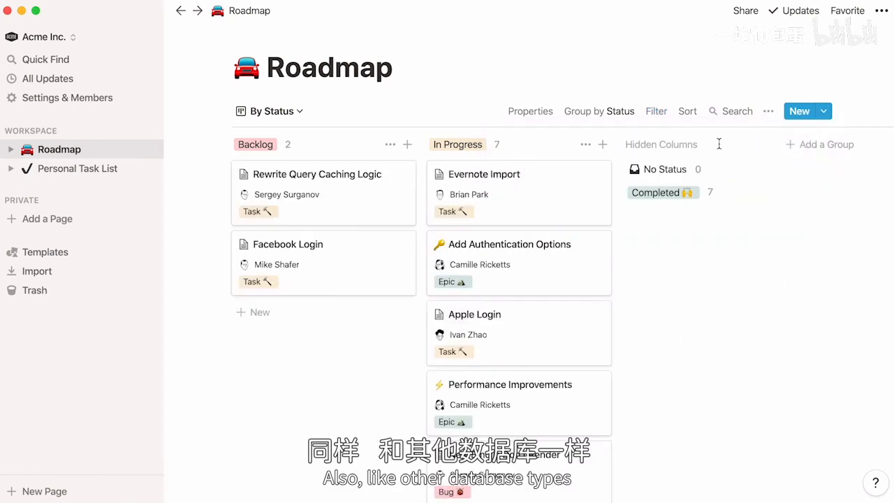
Start a new view, cancel it, and switch to the Sprints view.
{"action": "left_click", "coordinate": [301, 113]}
{"action": "left_click", "coordinate": [293, 271]}
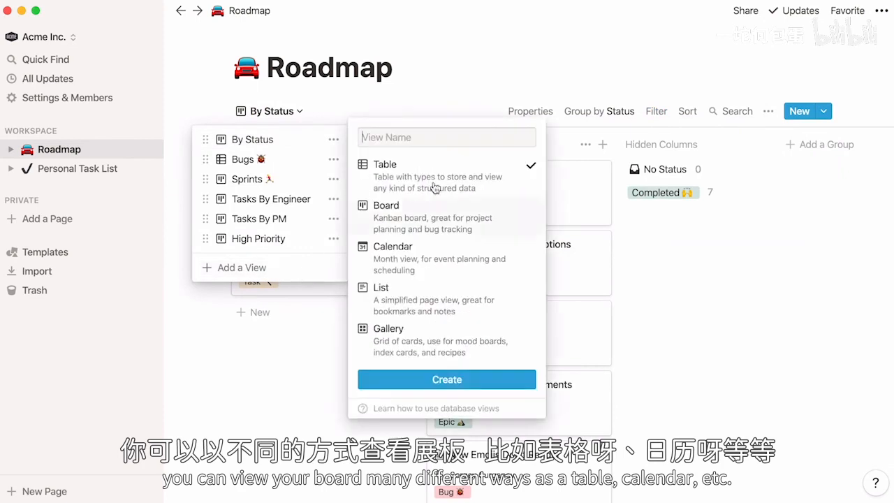
{"action": "mouse_move", "coordinate": [455, 175]}
{"action": "key", "text": "Escape"}
{"action": "left_click", "coordinate": [285, 183]}
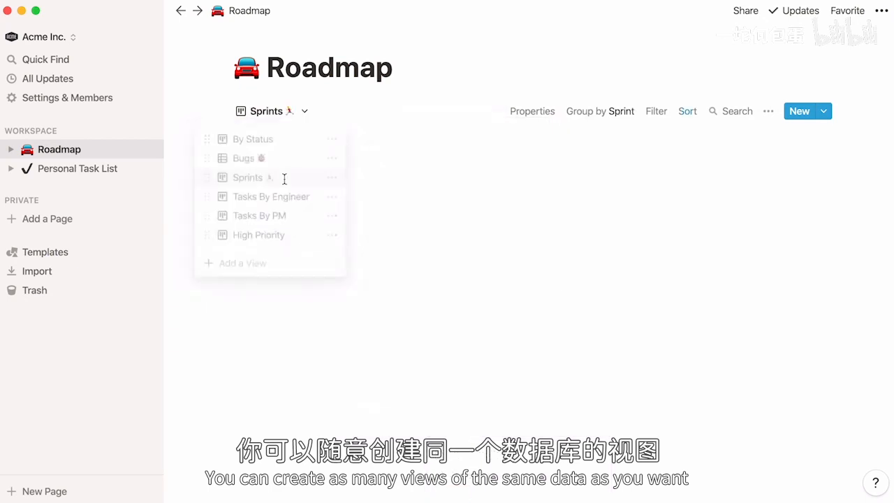
Switch via the By Status board to the High Priority board view.
{"action": "left_click", "coordinate": [310, 108]}
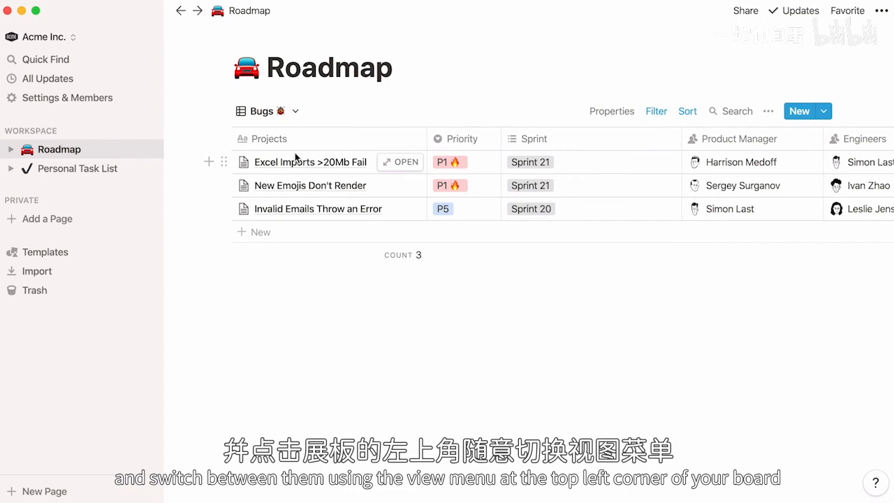
{"action": "left_click", "coordinate": [295, 111]}
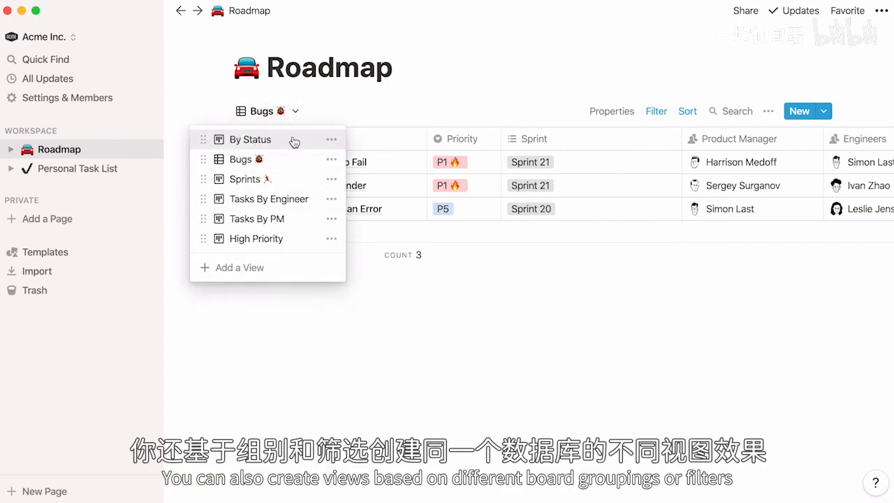
{"action": "left_click", "coordinate": [293, 139]}
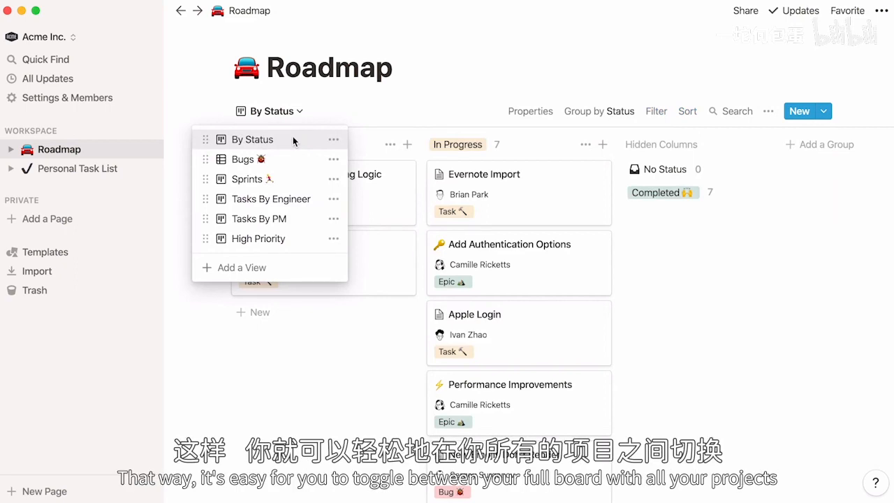
{"action": "left_click", "coordinate": [304, 239]}
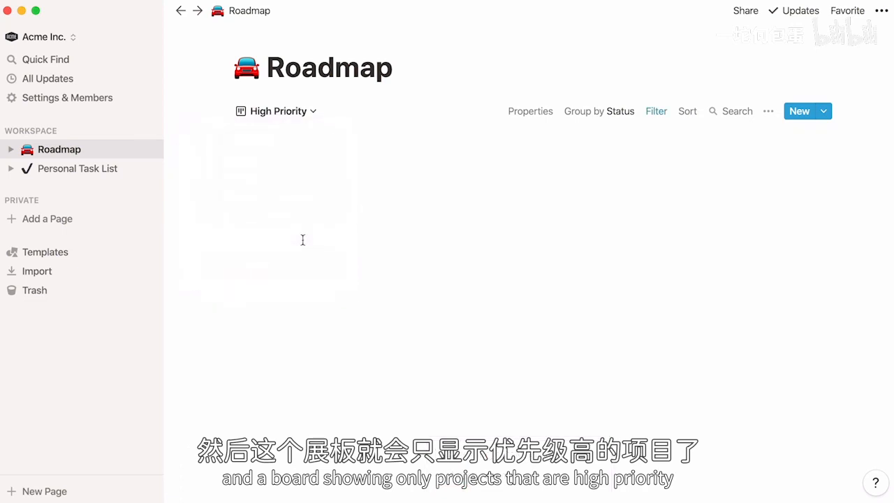